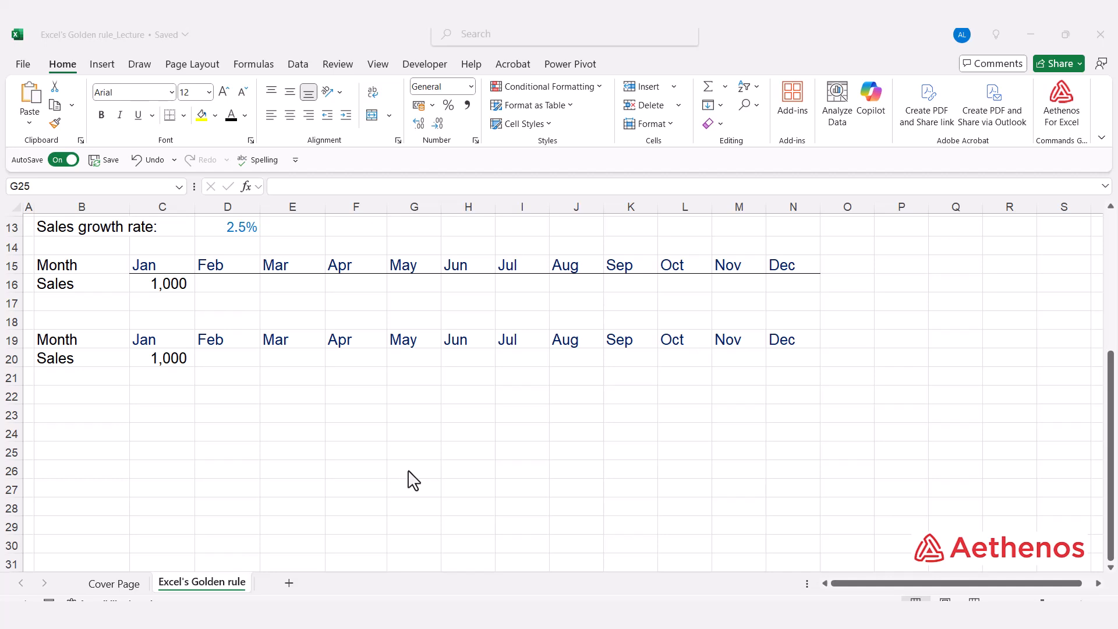
- In the first Sales row, enter =C16*(1+2.5%) for February and fill it across through December
left_click(225, 383)
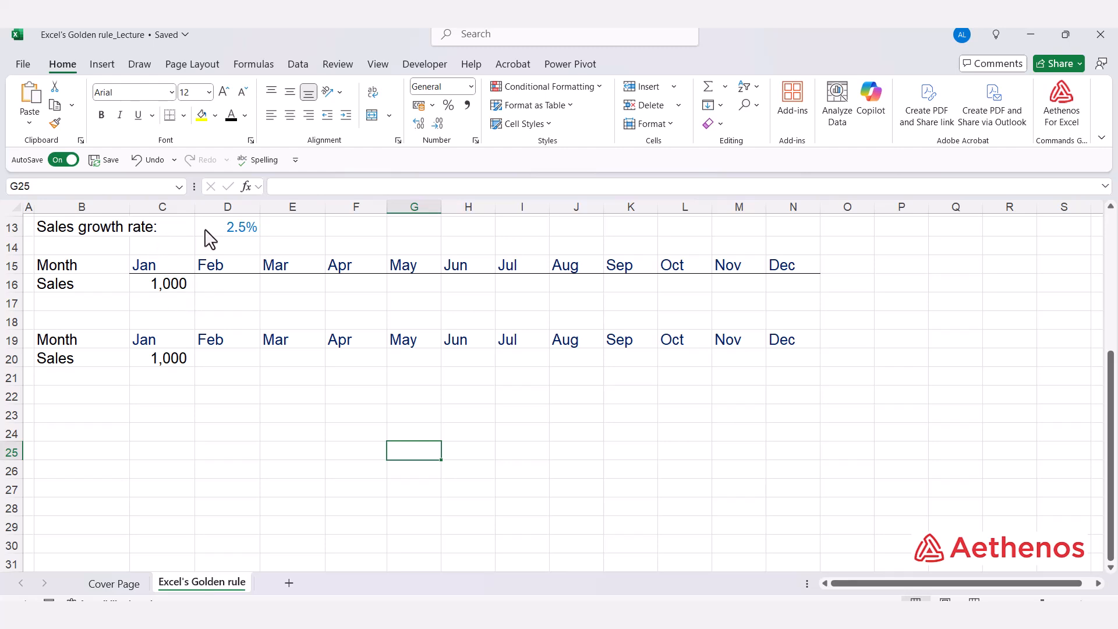
left_click(224, 231)
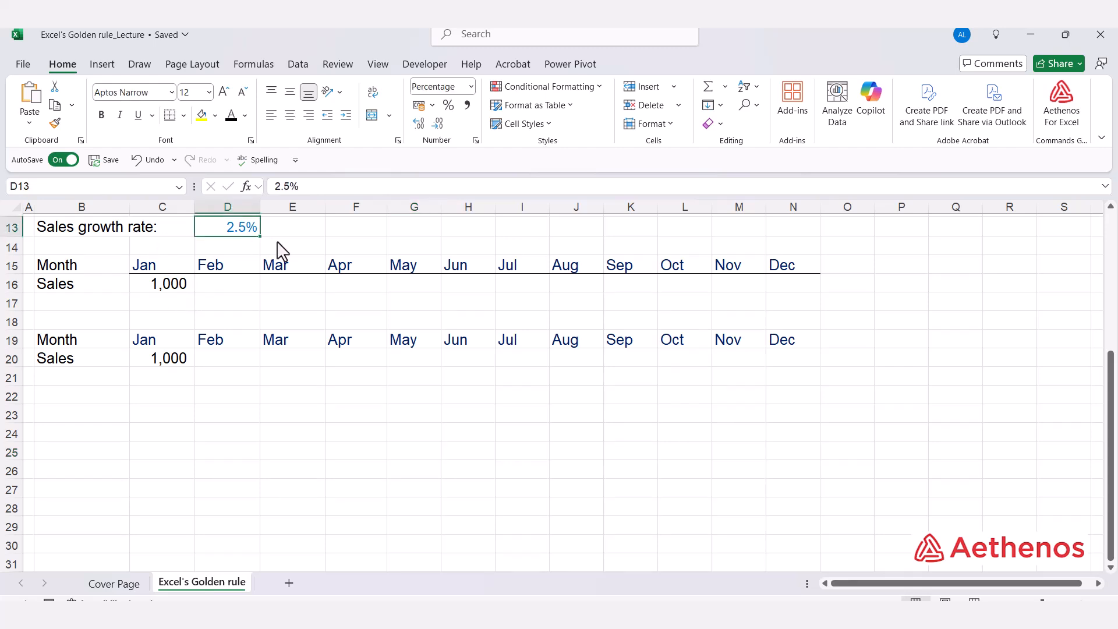
left_click(161, 269)
left_click(160, 285)
left_click(161, 285)
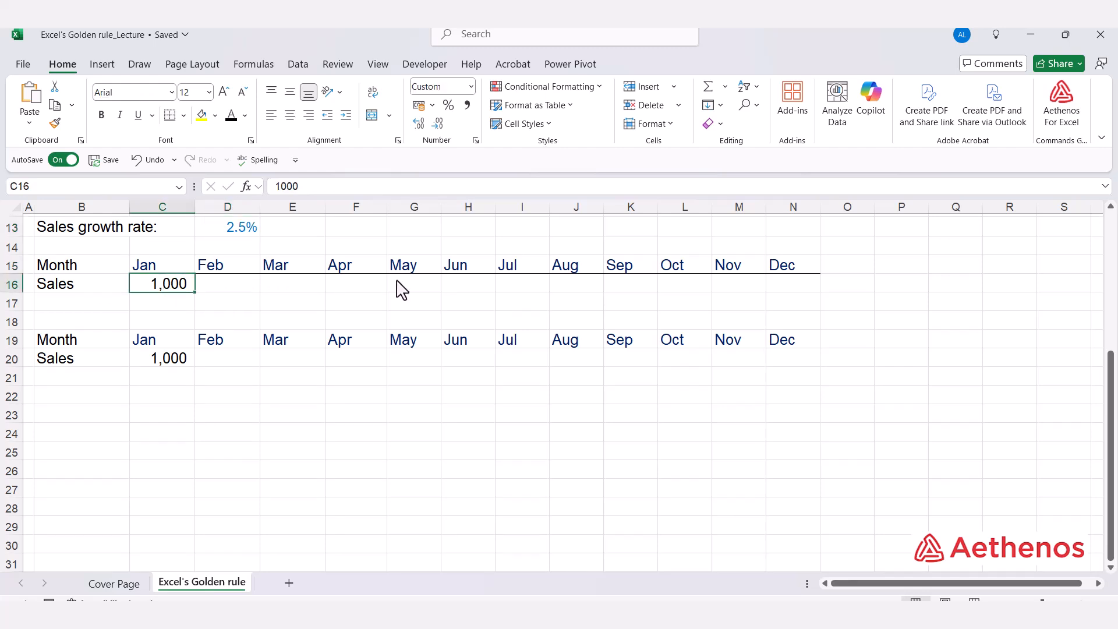
left_click(249, 290)
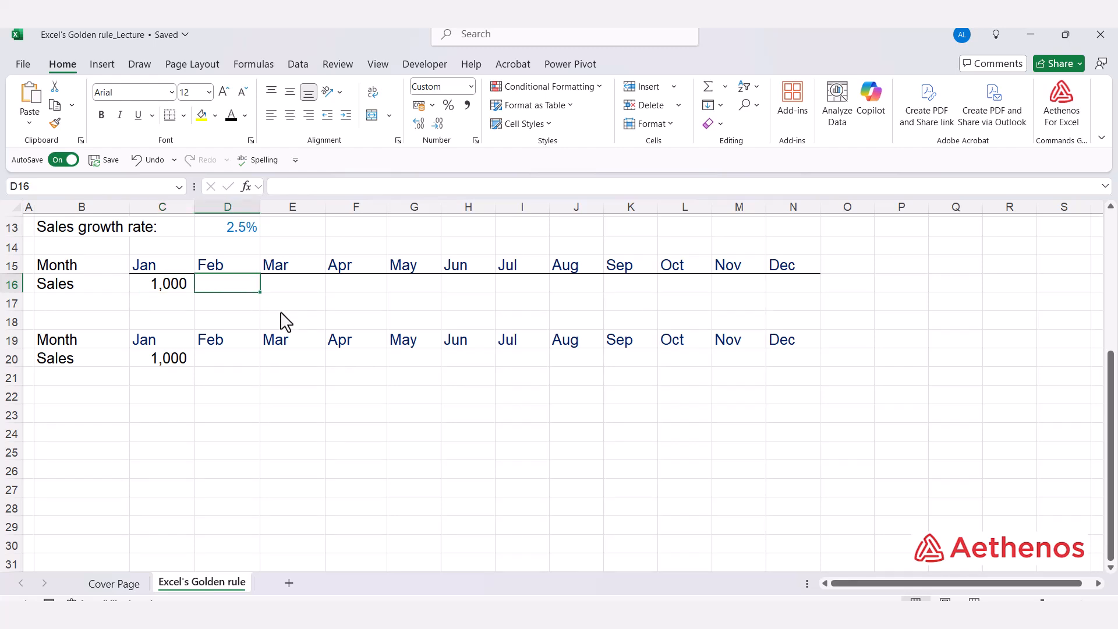
type("=")
key("Left")
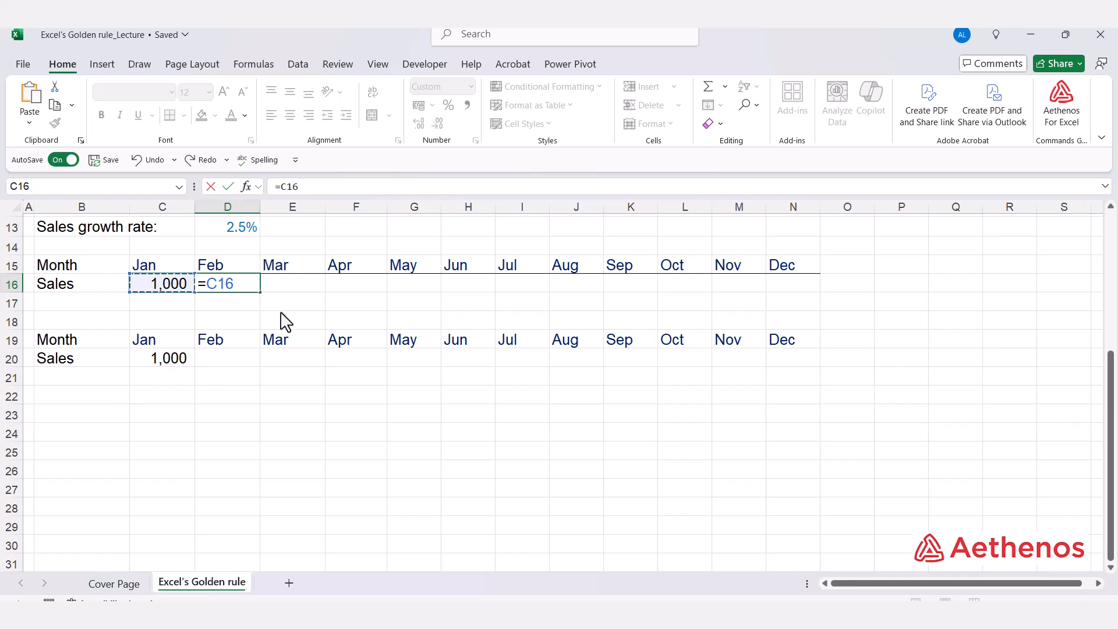
type("*")
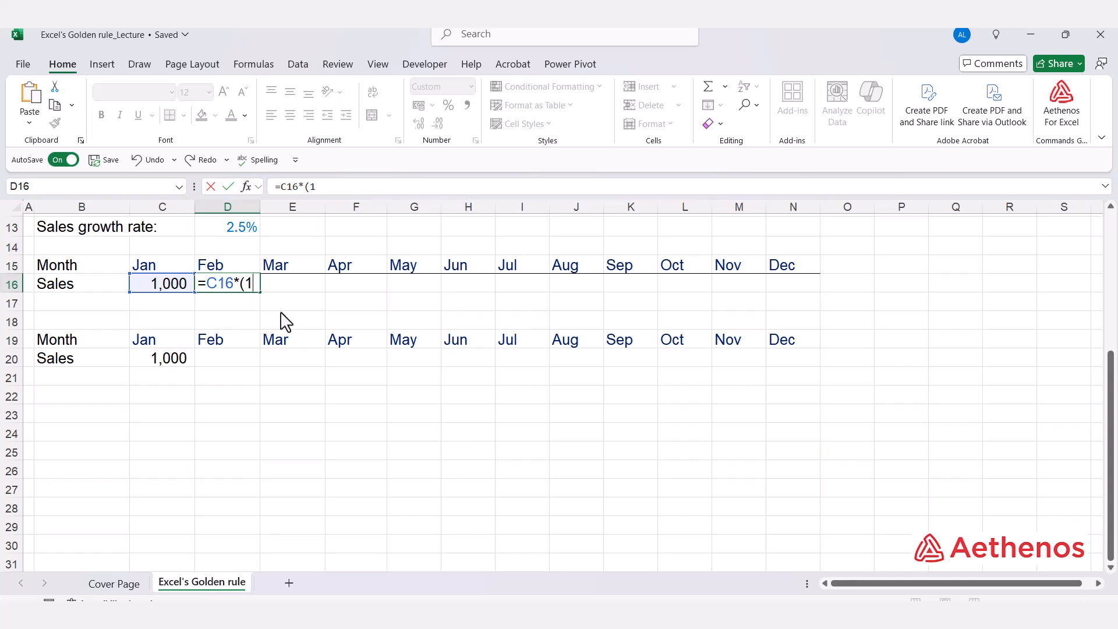
type("(1+2.5%")
key("ctrl+Return")
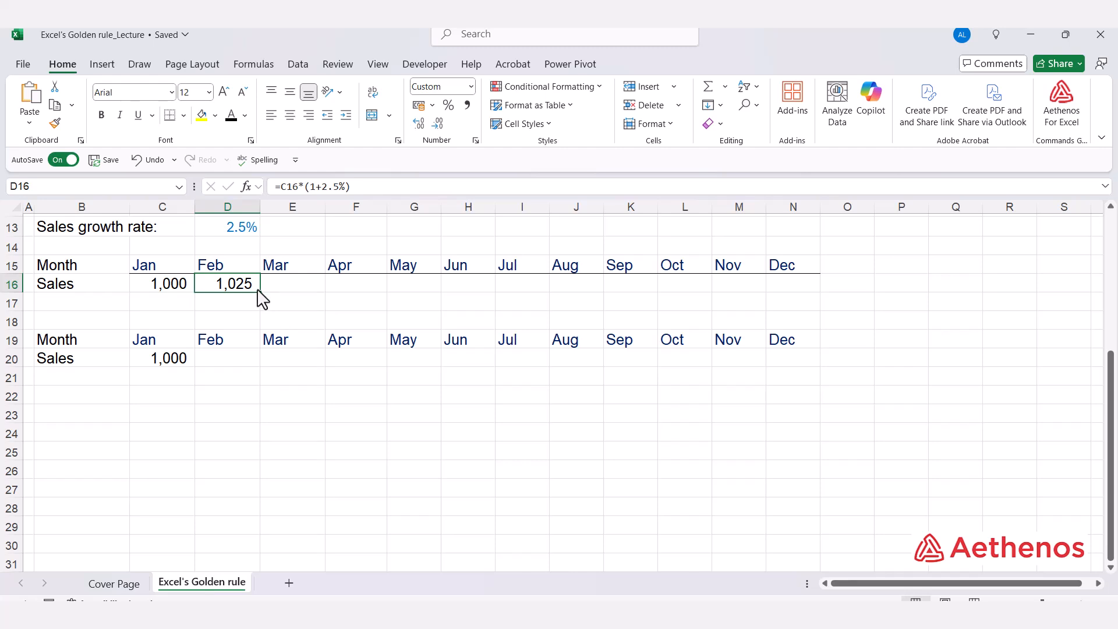
left_click_drag(257, 290, 809, 333)
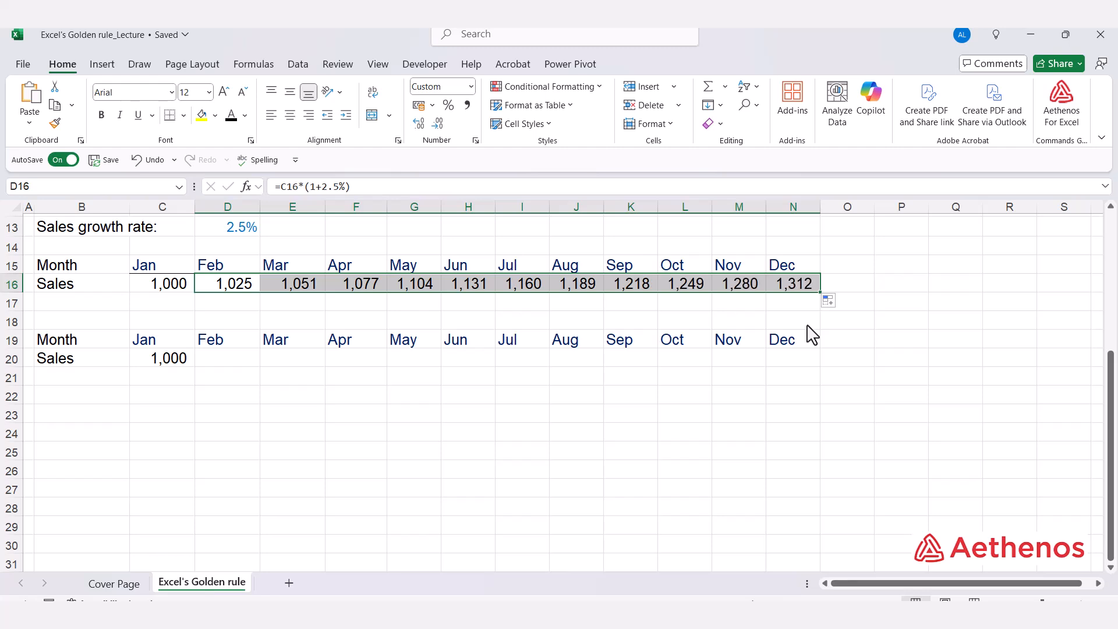
left_click(803, 288)
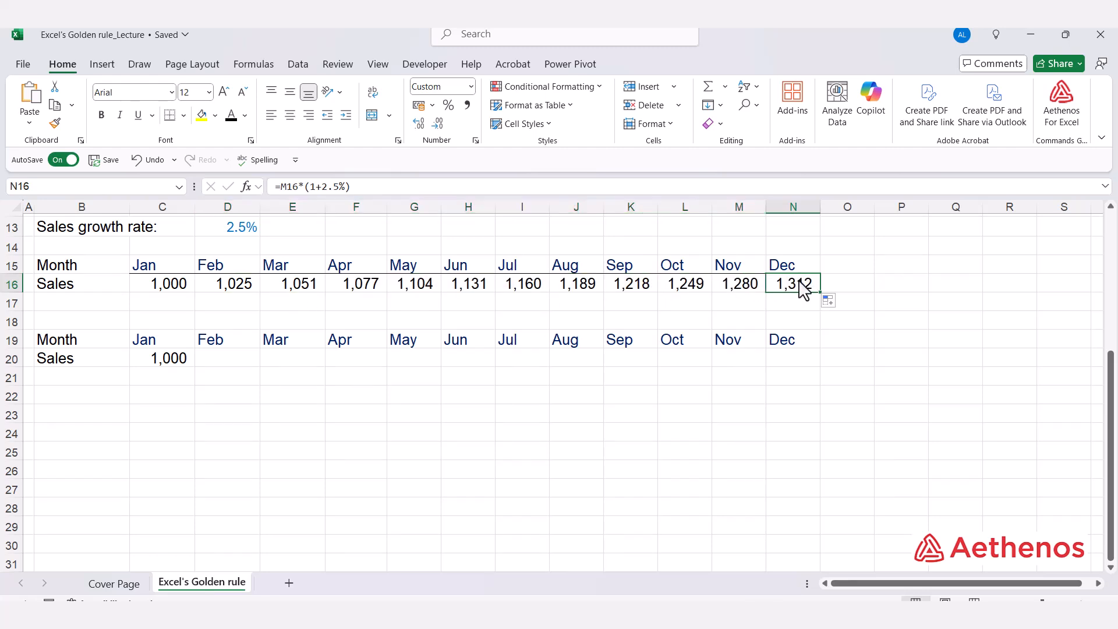
- In the second Sales row, enter =C20*(1+$D$13) for February and fill it across through December
left_click(244, 364)
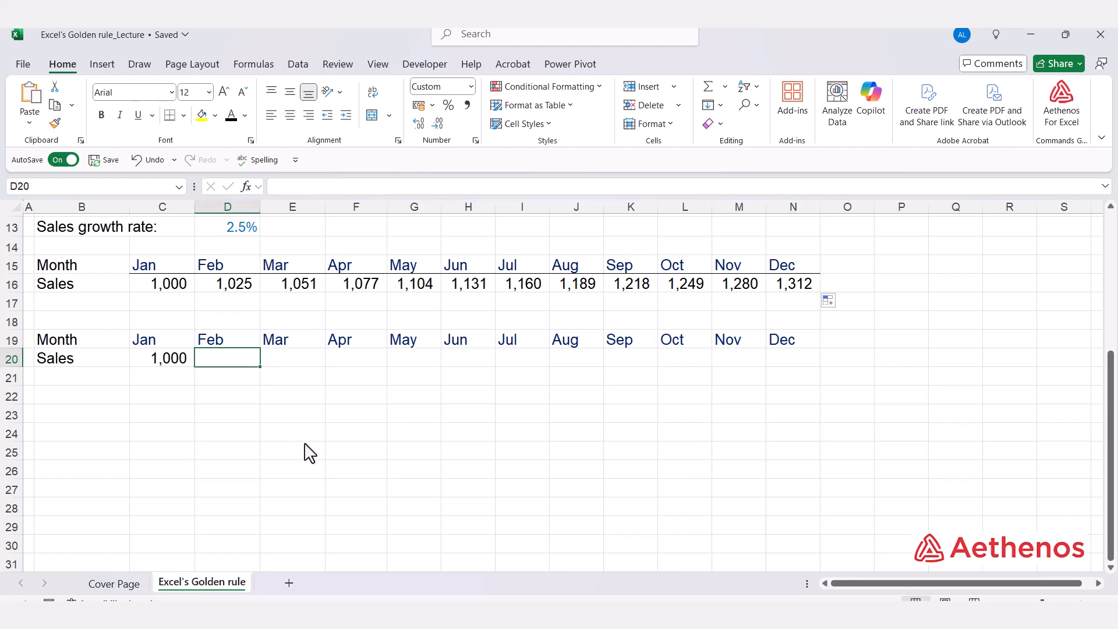
type("=")
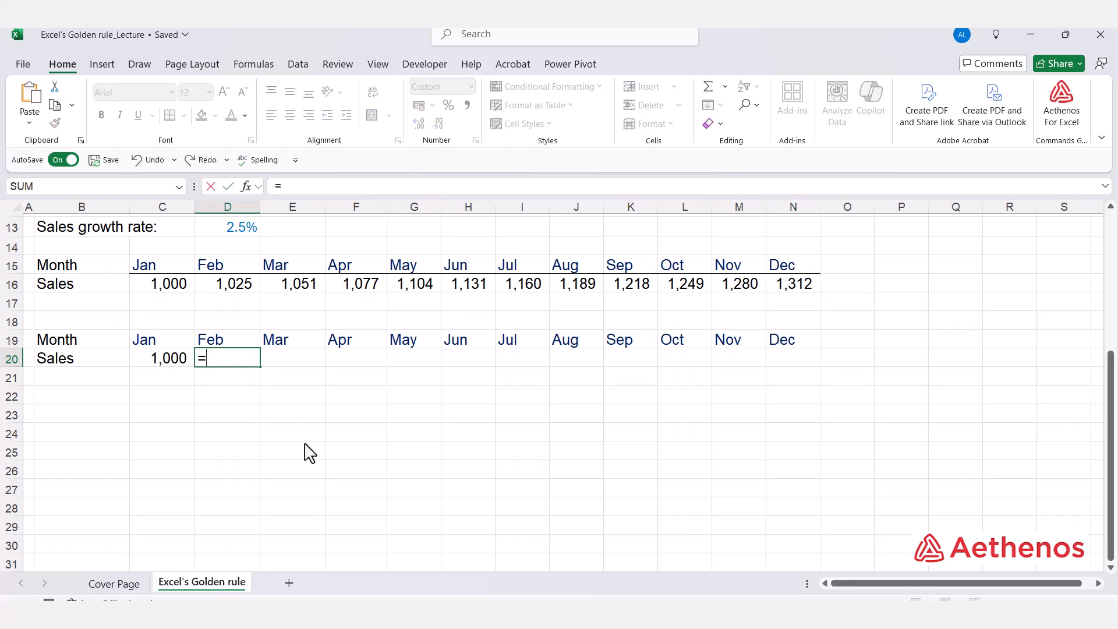
key("Left")
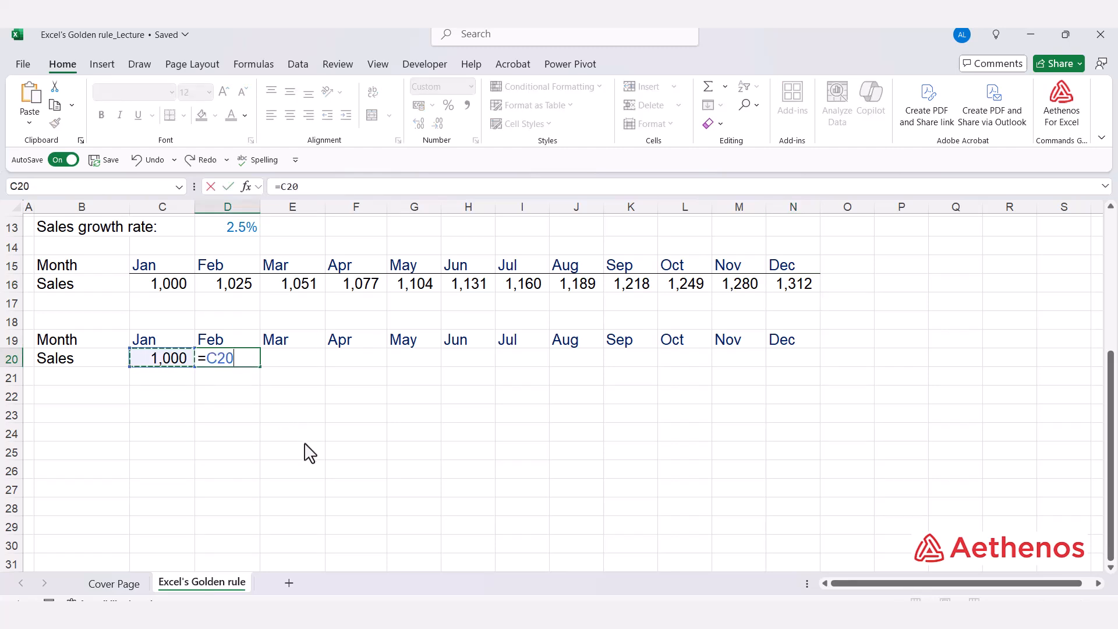
type("*")
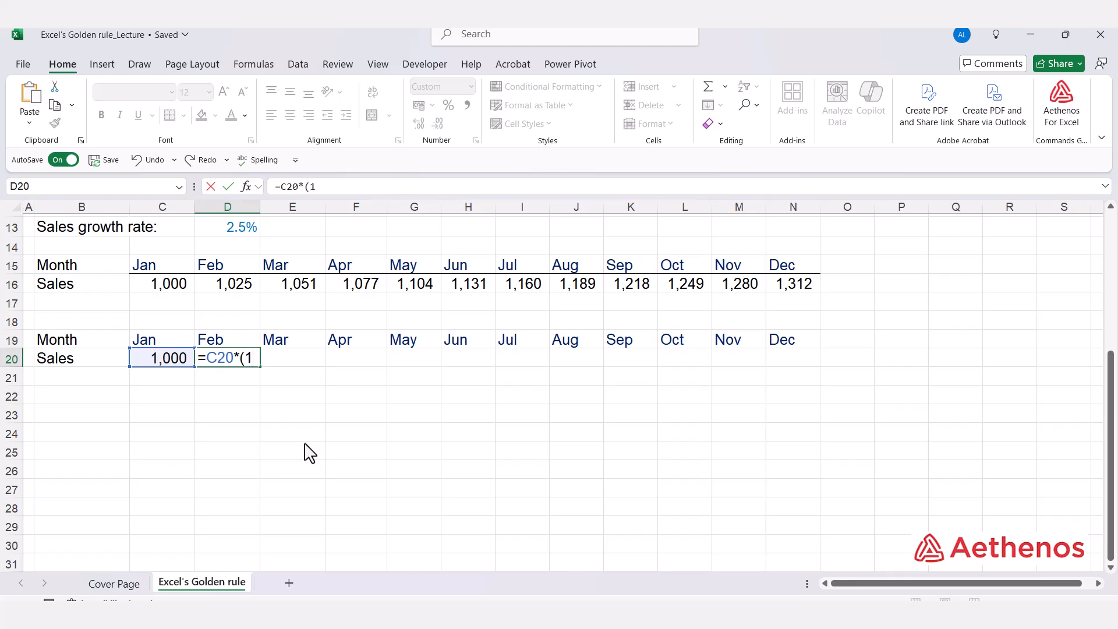
type("(1+")
left_click(239, 227)
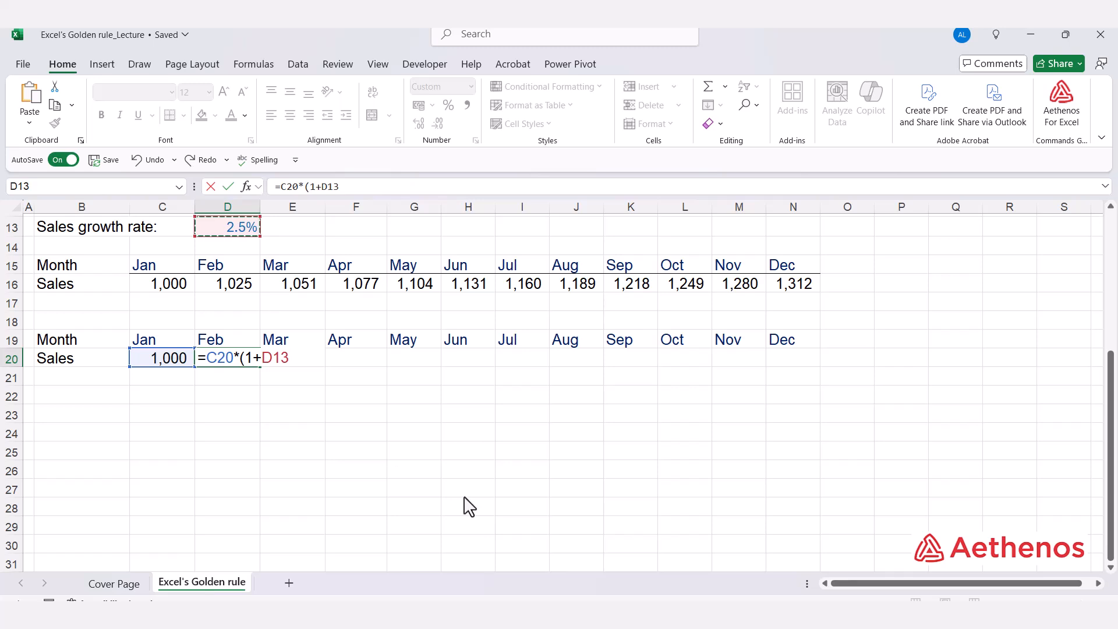
type(")")
key("F4")
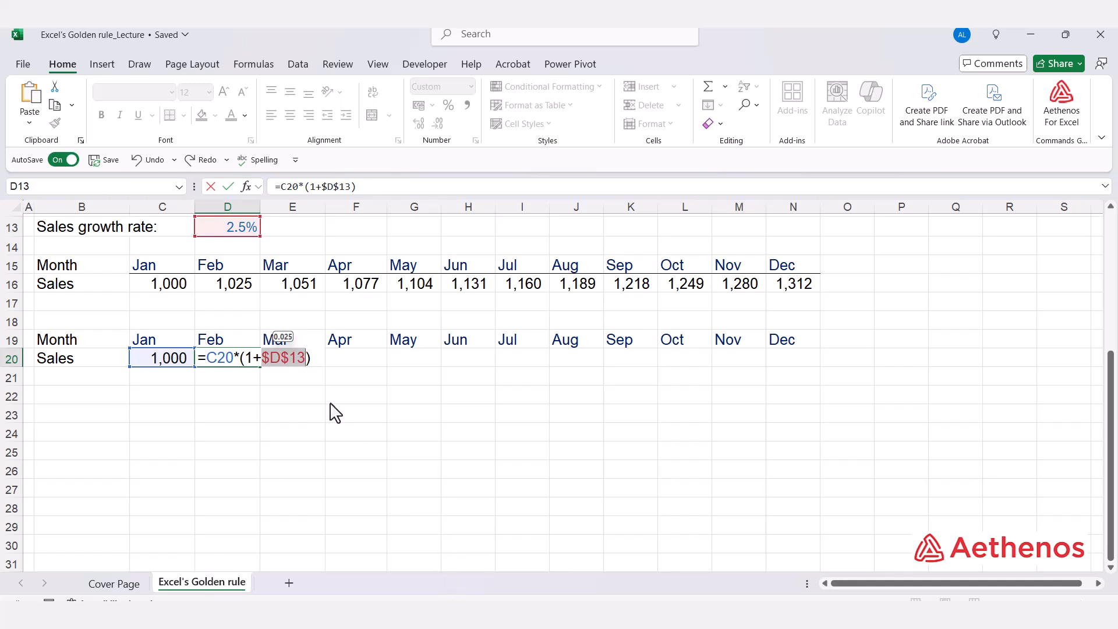
left_click(322, 366)
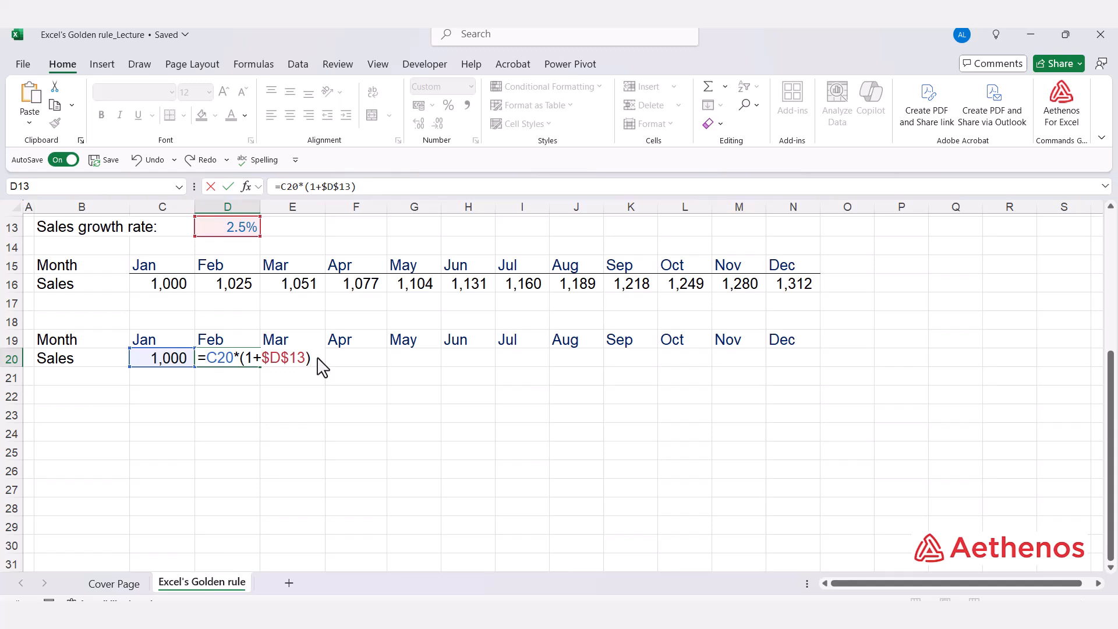
key("ctrl+Return")
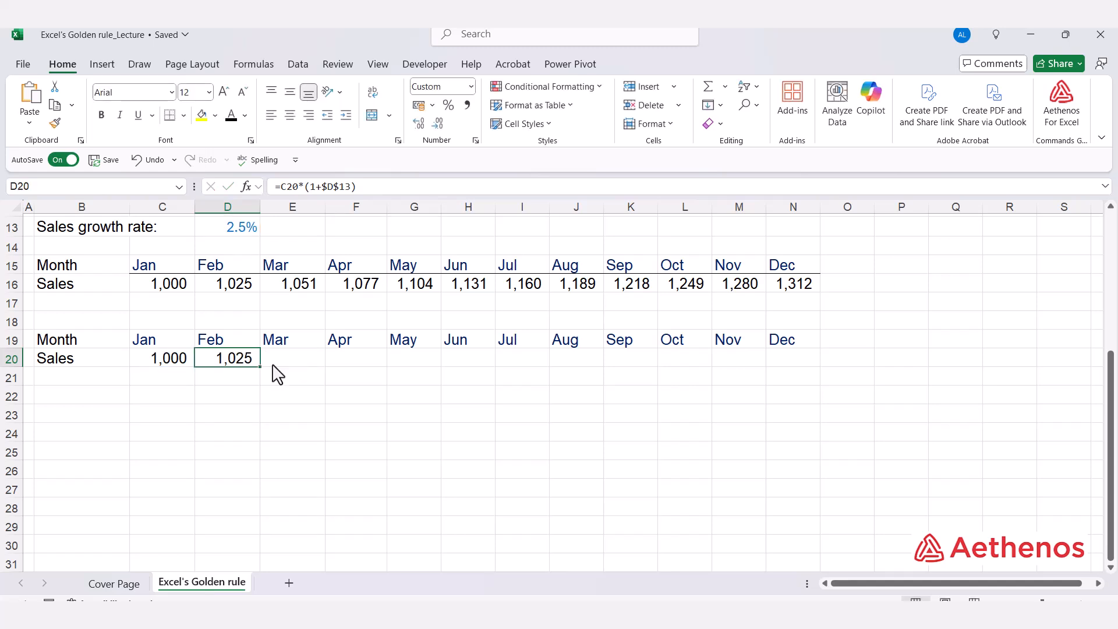
left_click_drag(261, 367, 821, 379)
left_click(453, 393)
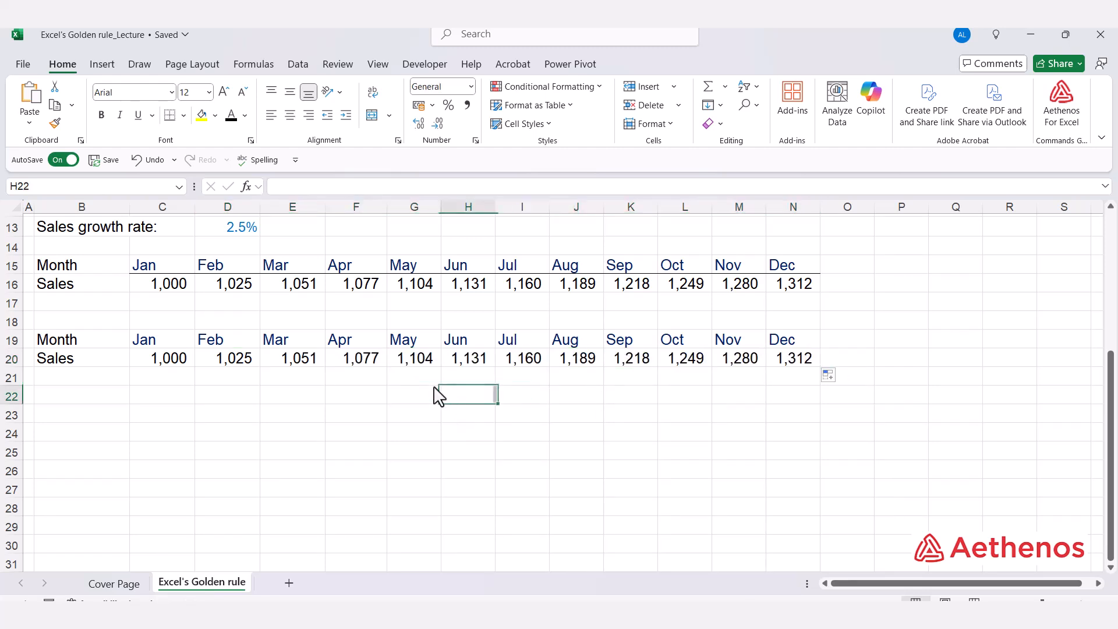
- Compare the February and March formulas in both sales rows
left_click(289, 356)
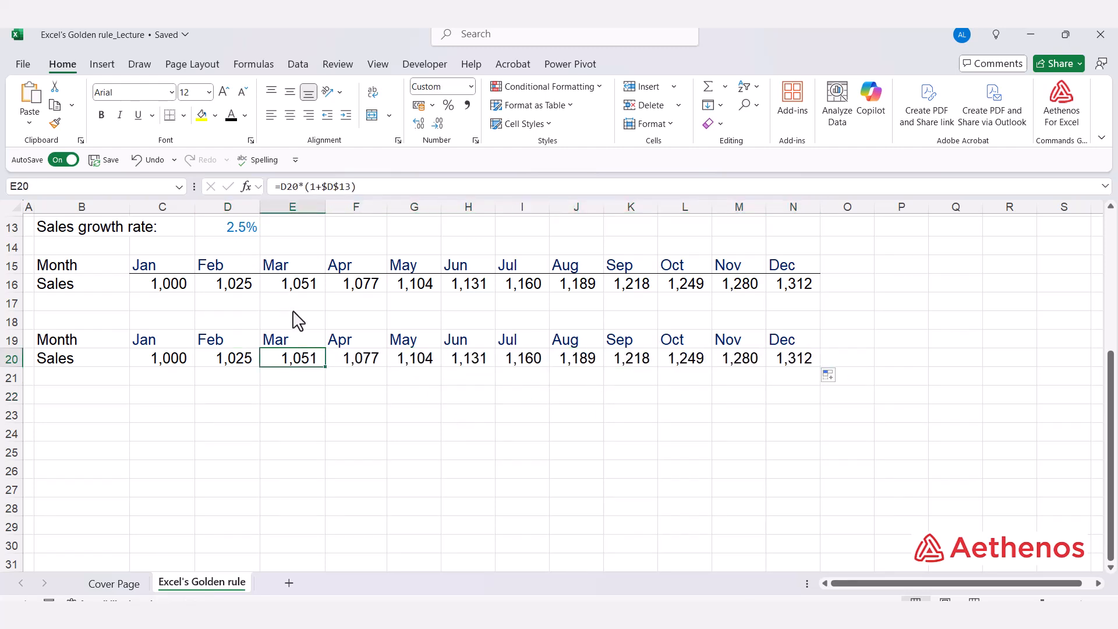
left_click(295, 290)
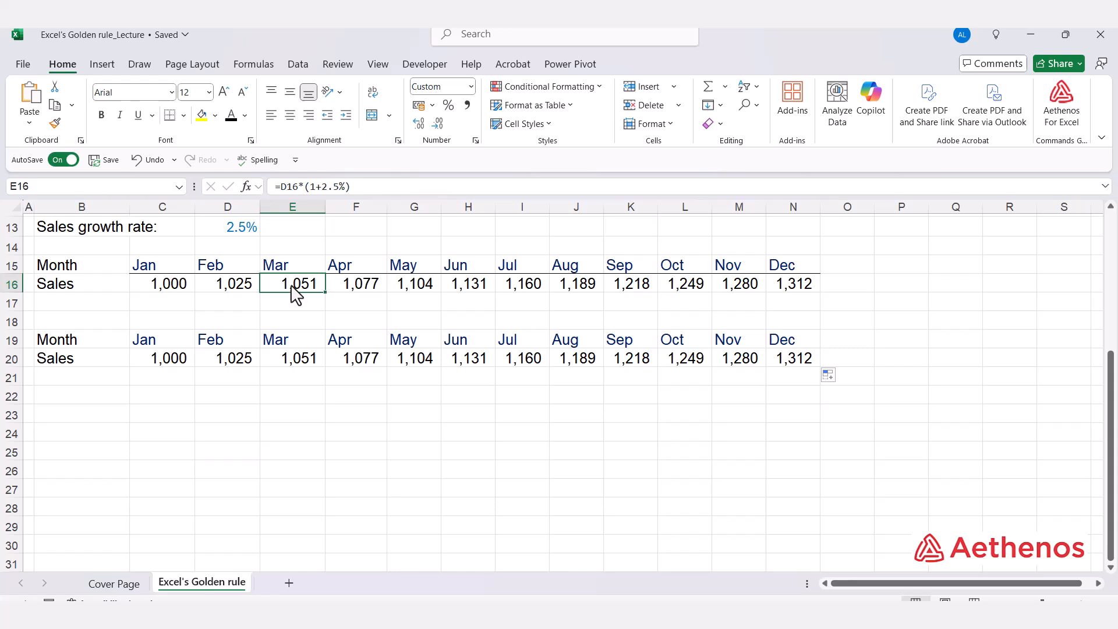
double_click(233, 291)
left_click_drag(263, 284, 292, 285)
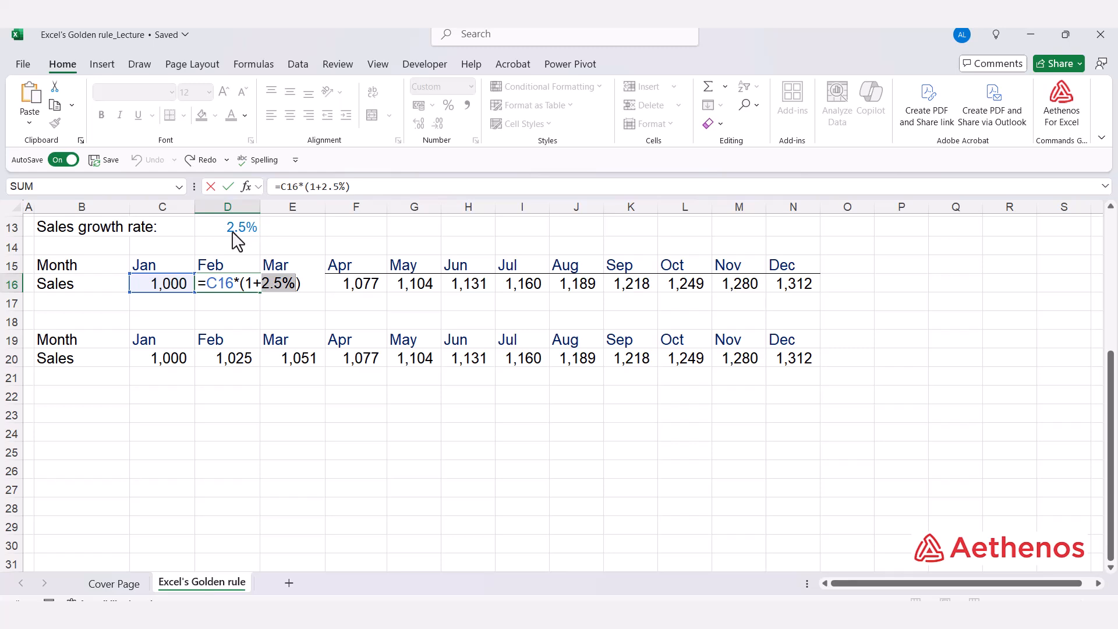
key("Escape")
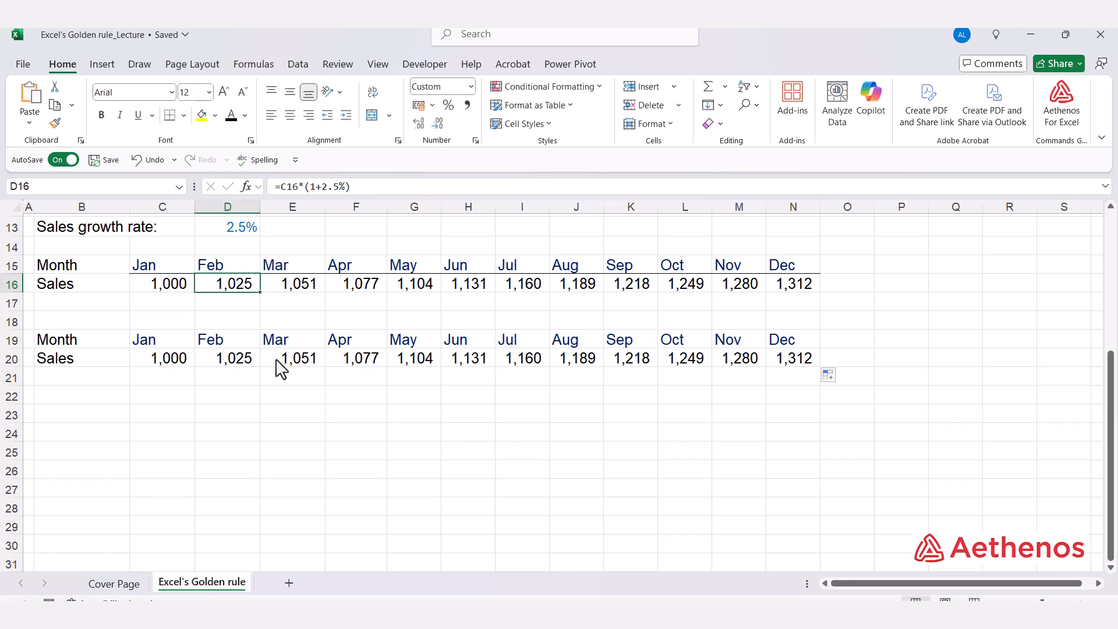
double_click(241, 367)
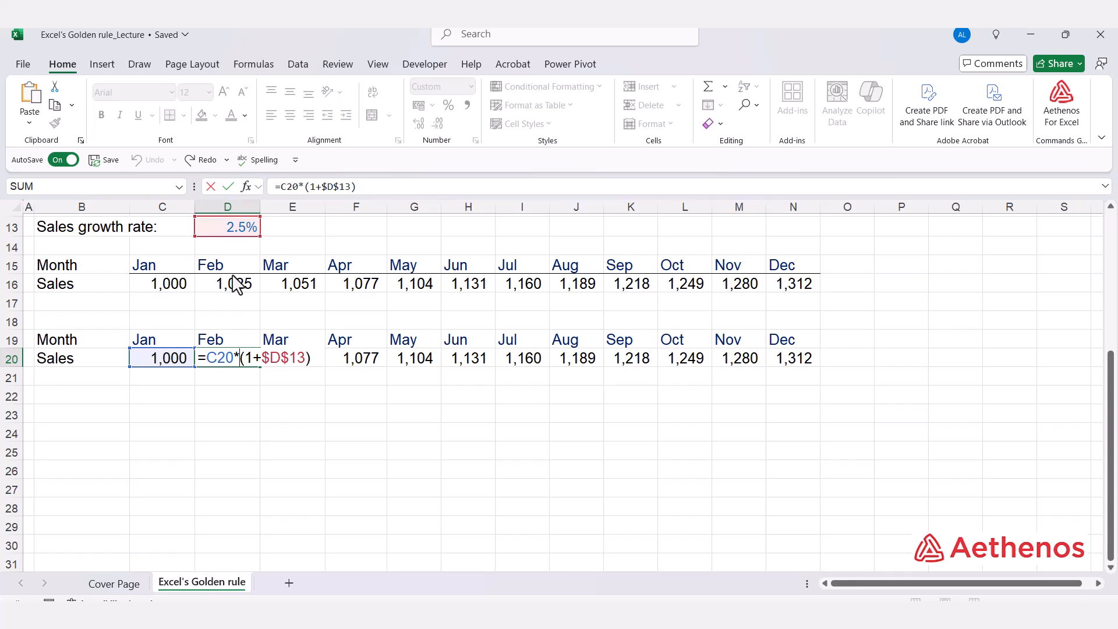
key("Escape")
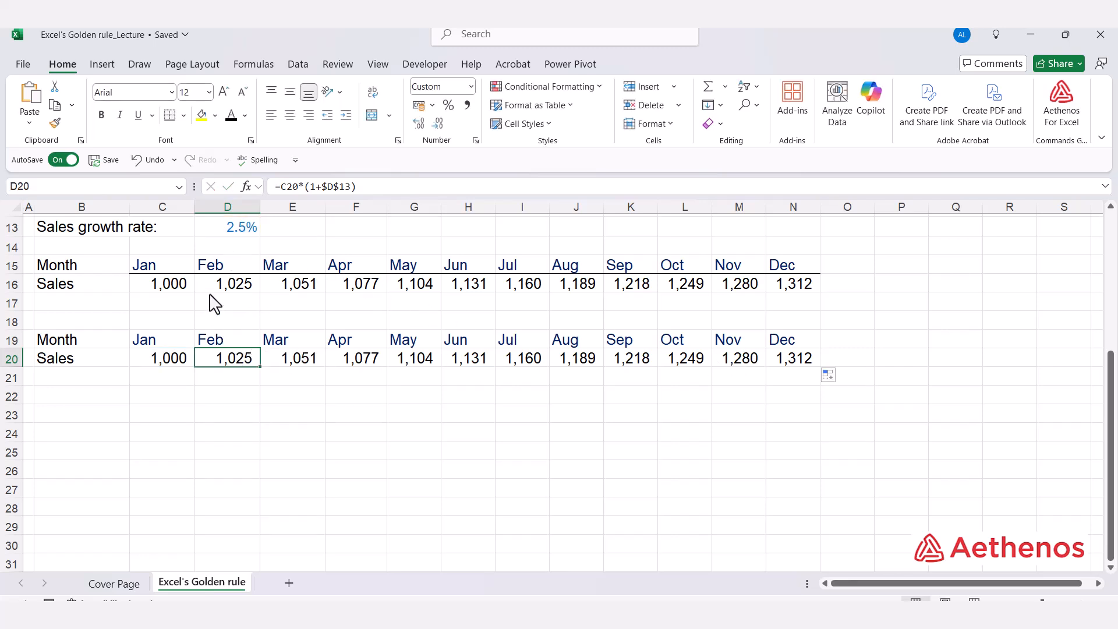
- Change the sales growth rate to 3%
left_click(252, 236)
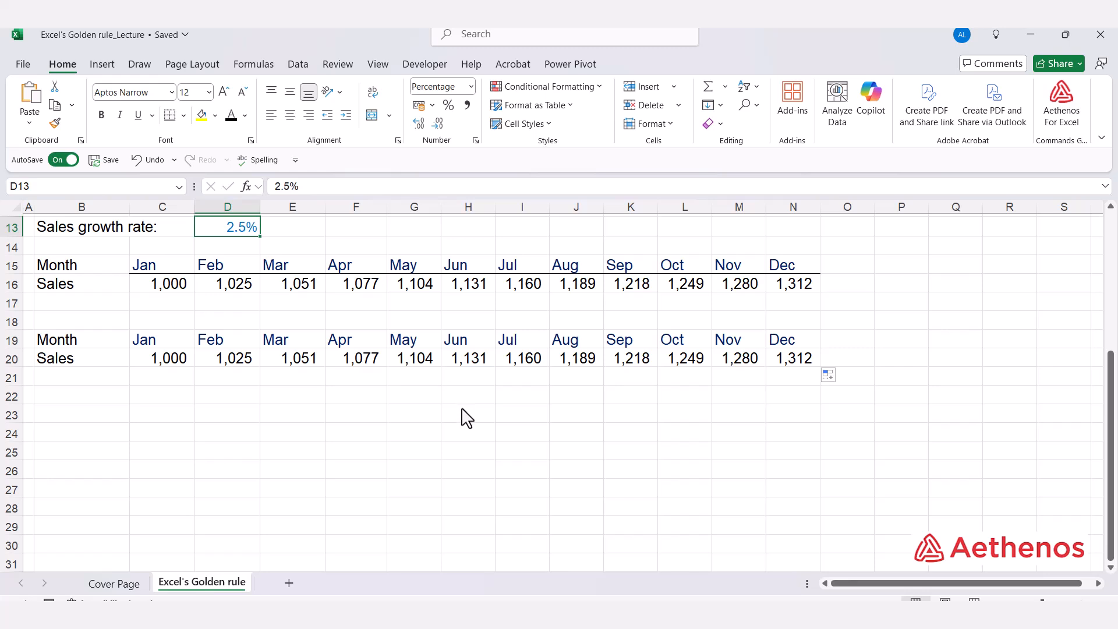
type("3")
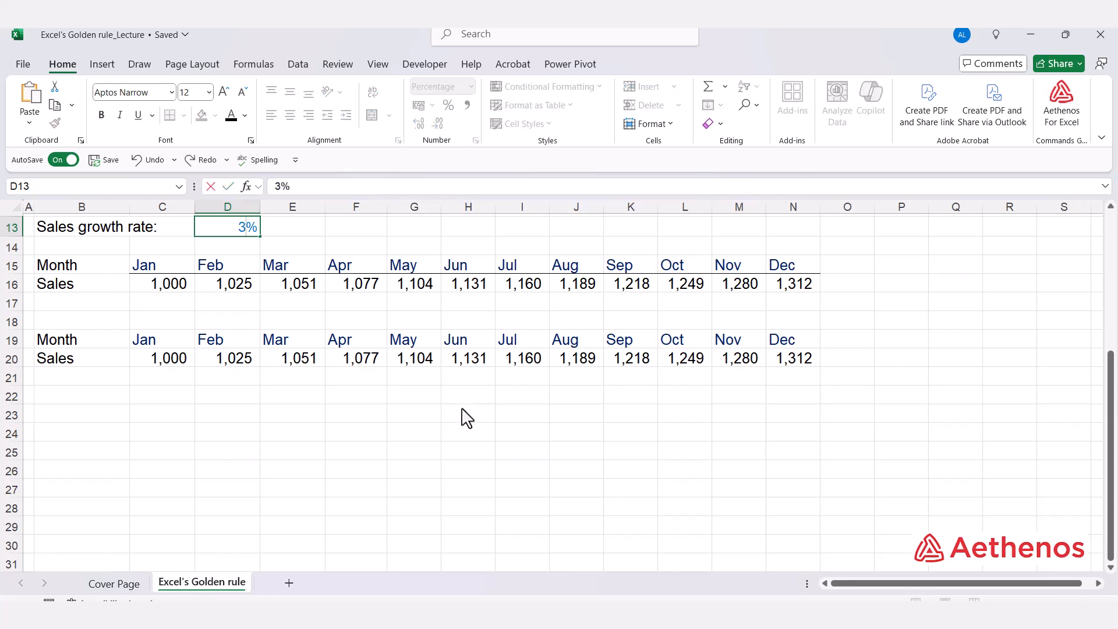
key("Return")
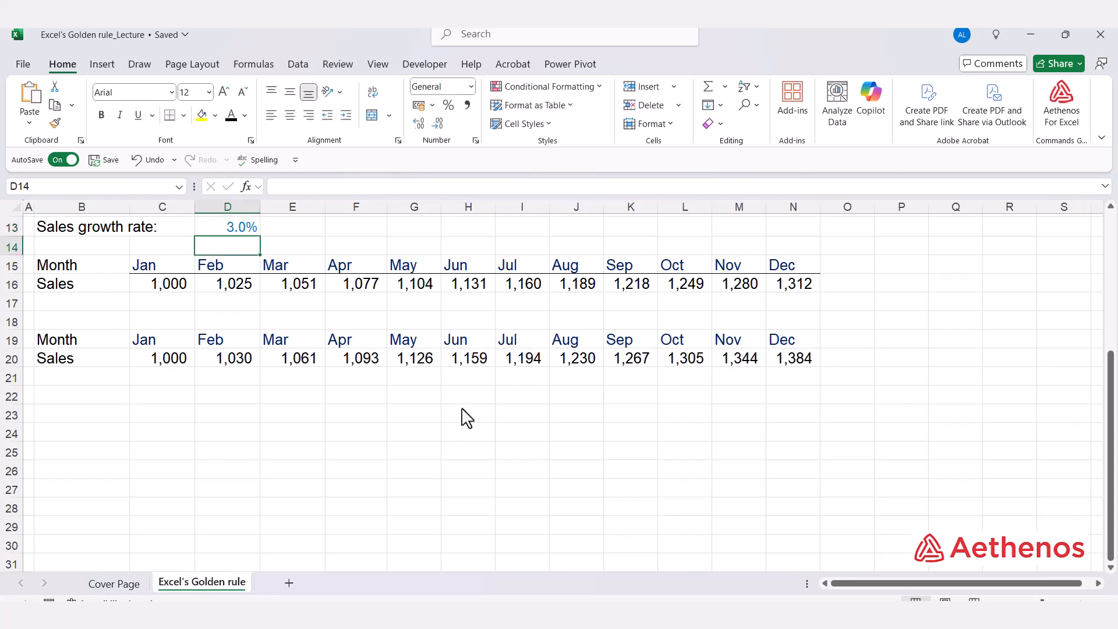
- Review the formulas in both sales rows against the growth rate cell
left_click(236, 290)
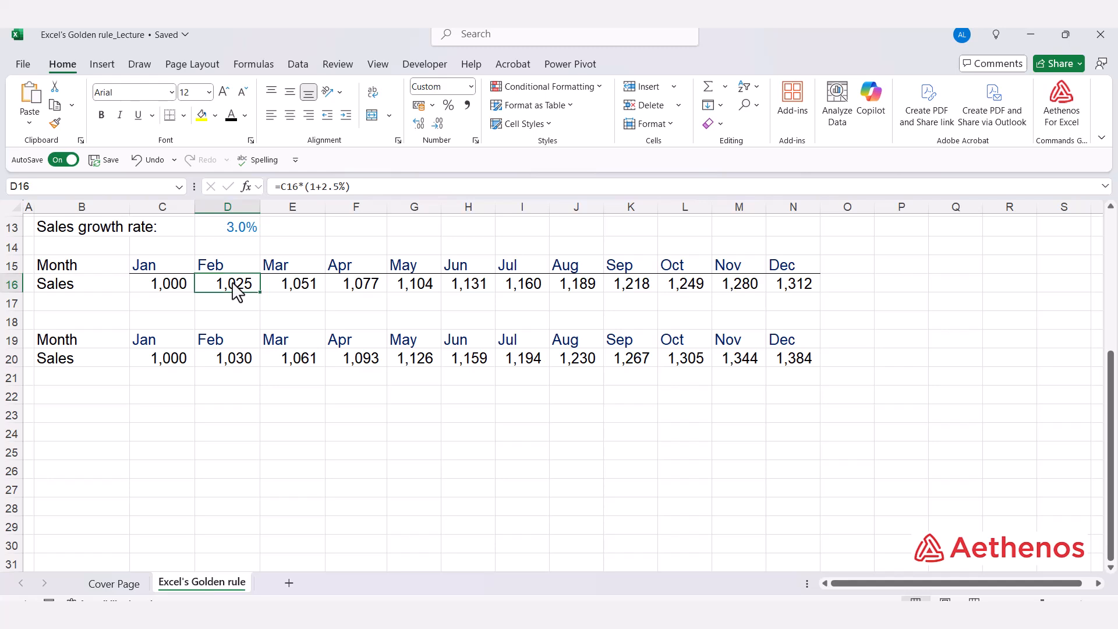
double_click(237, 291)
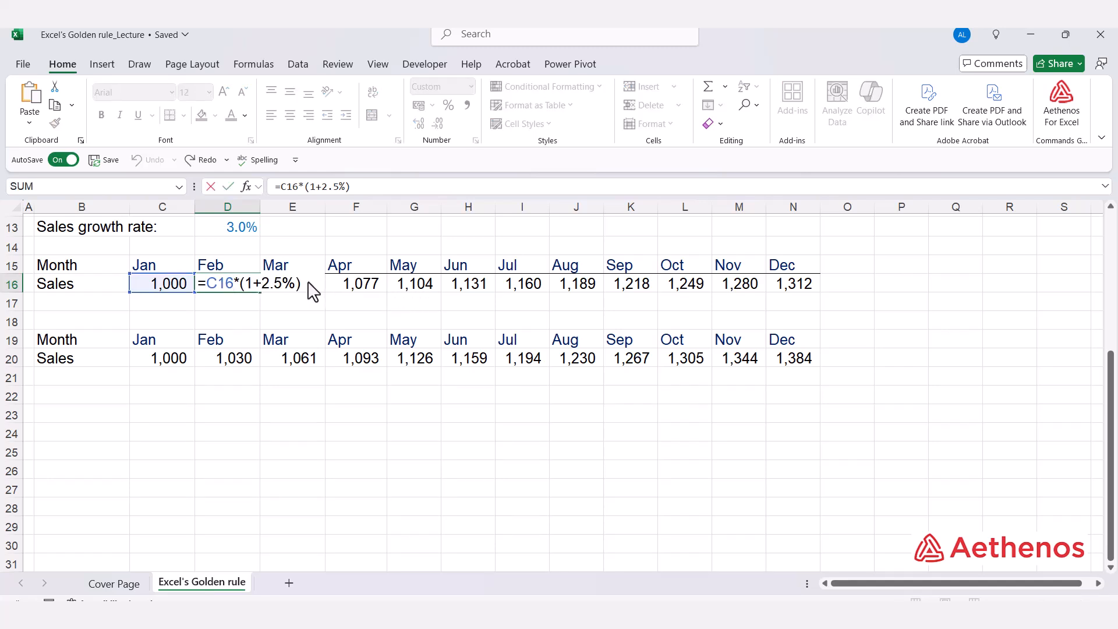
key("Escape")
left_click(239, 361)
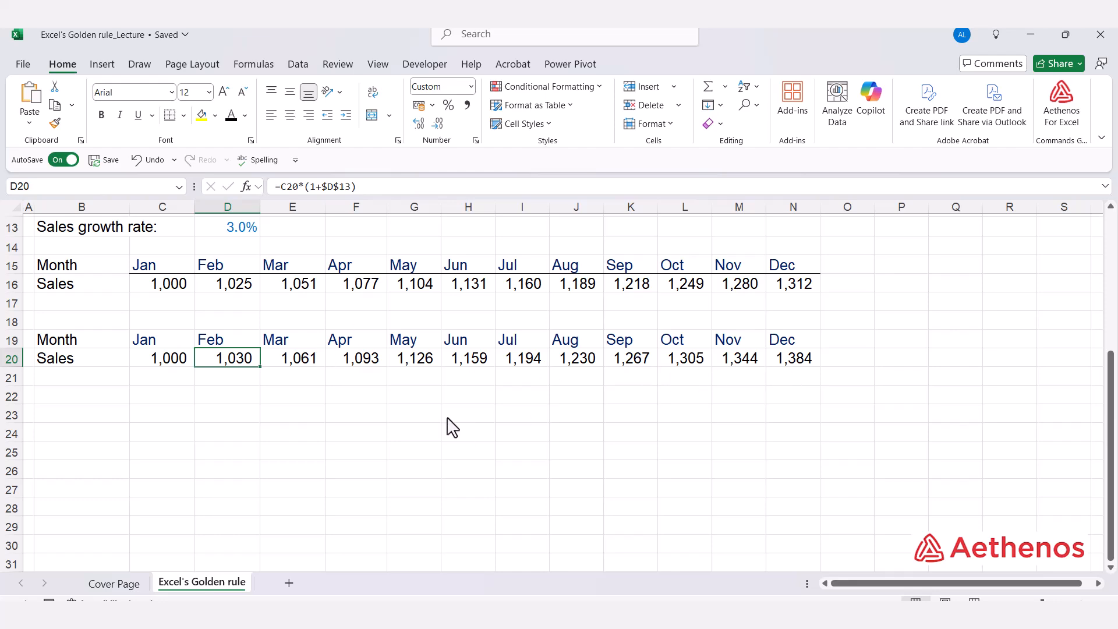
scroll(452, 427, "up", 4)
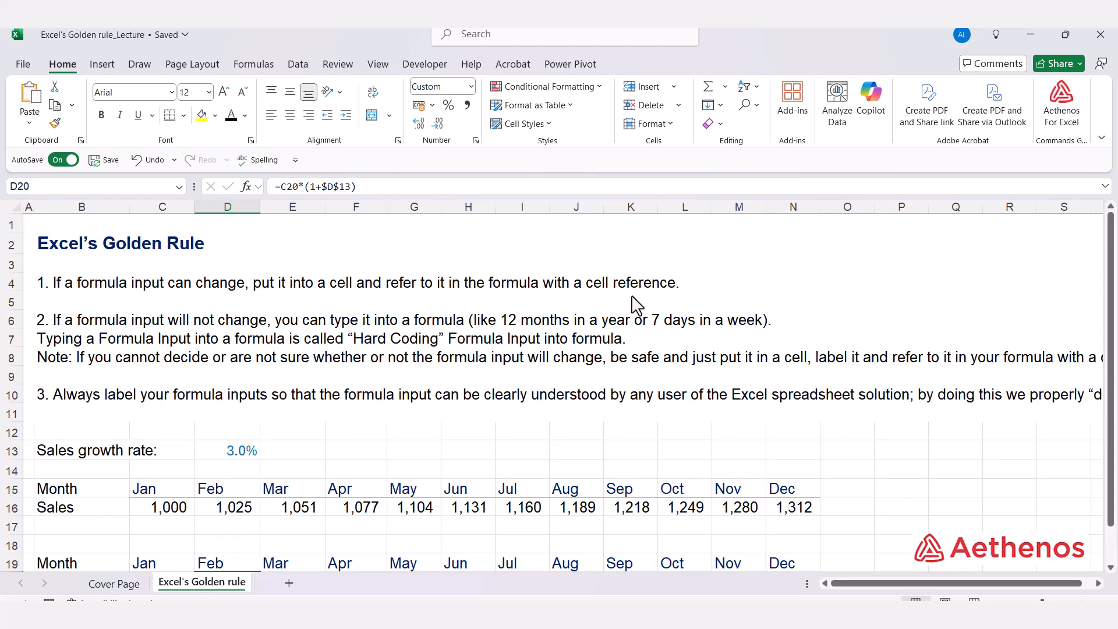
scroll(478, 356, "down", 3)
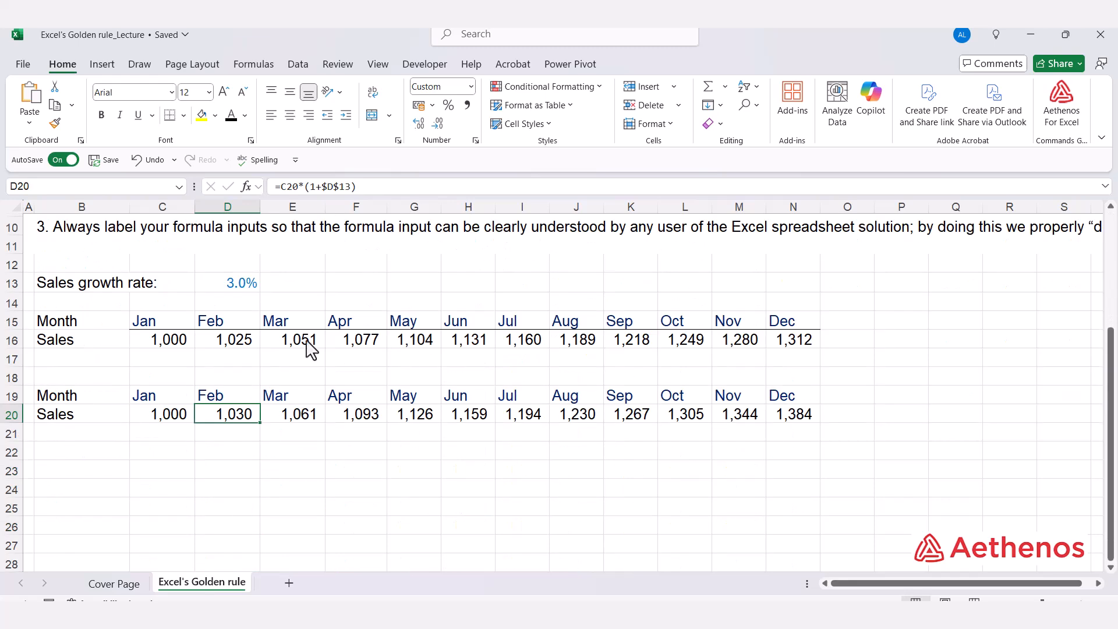
left_click(233, 287)
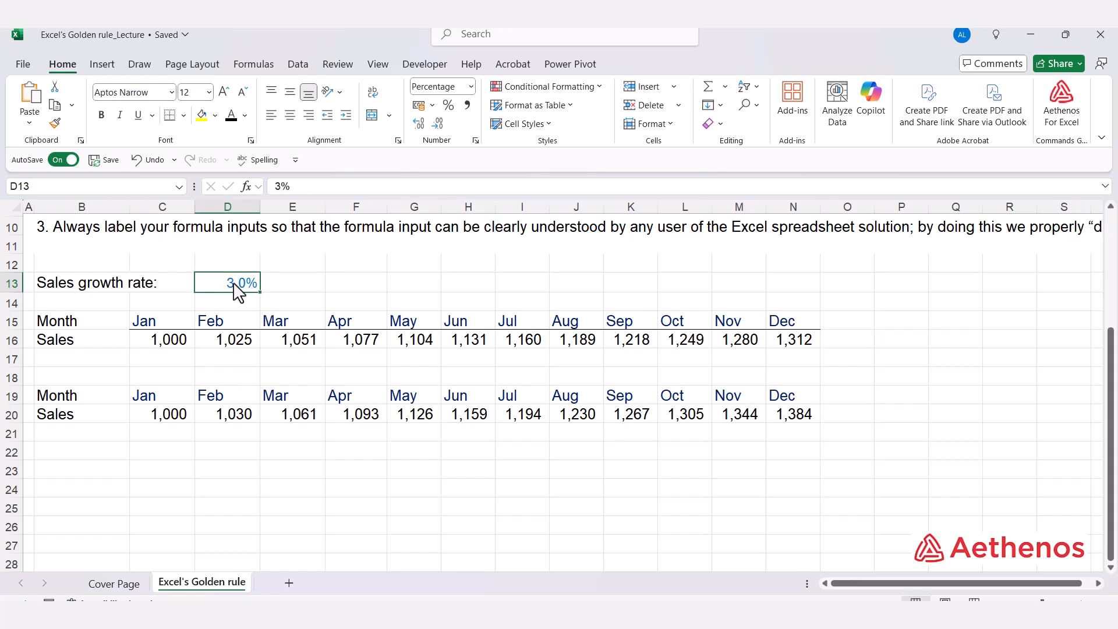
left_click(231, 415)
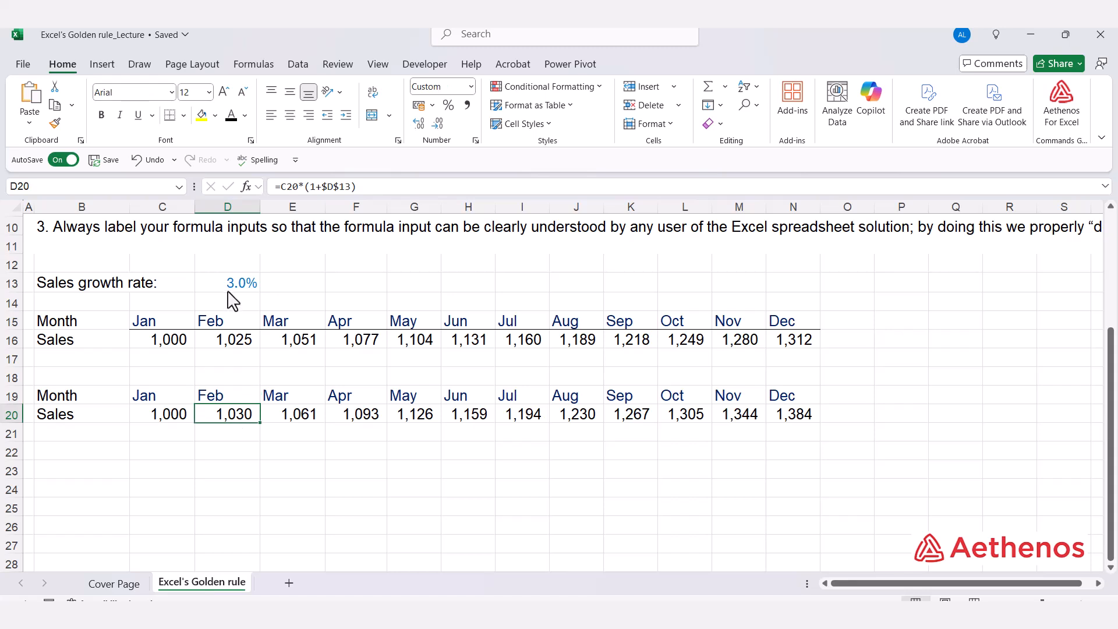
left_click(231, 295)
left_click(232, 416)
left_click(301, 424)
left_click(396, 412)
left_click(469, 413)
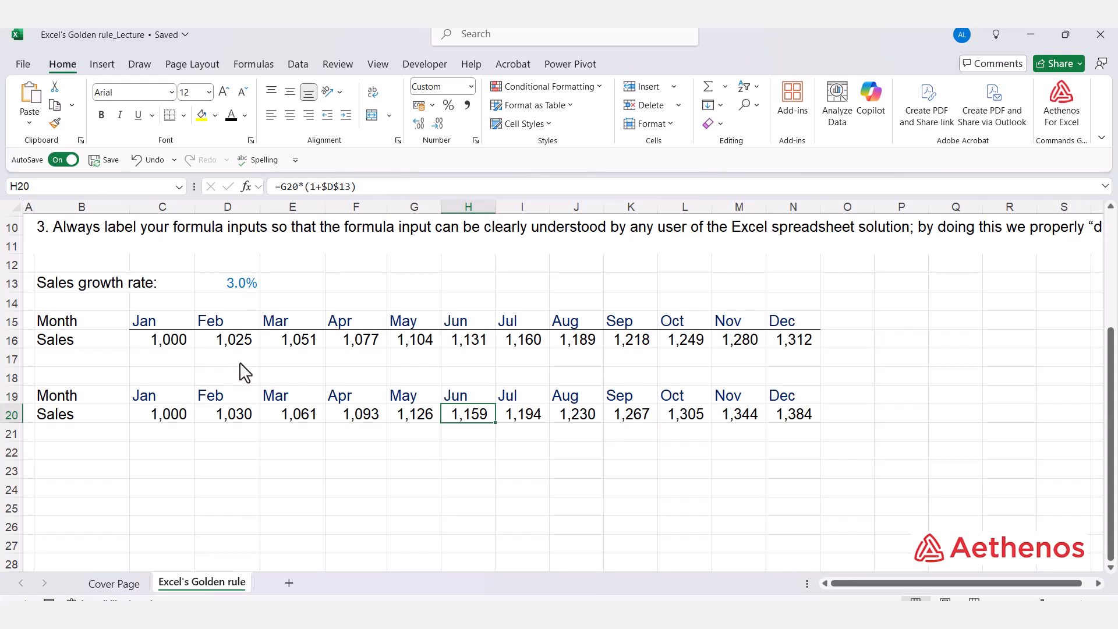
- Inspect the February formula in the first Sales row, highlighting its hard-coded 2.5% growth input
left_click(239, 345)
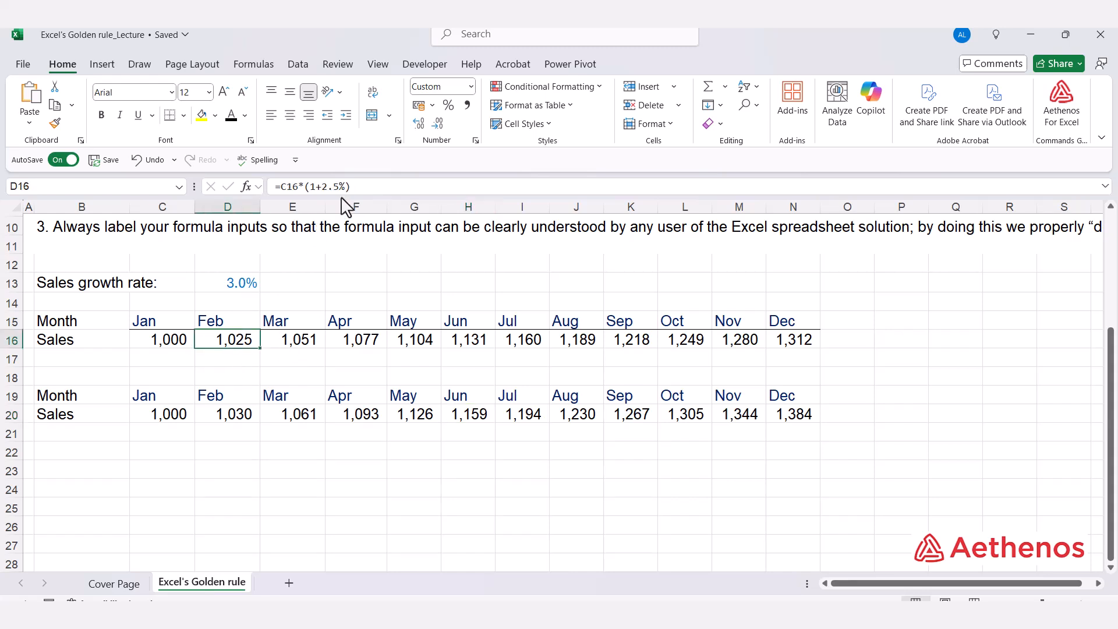
left_click_drag(321, 186, 347, 186)
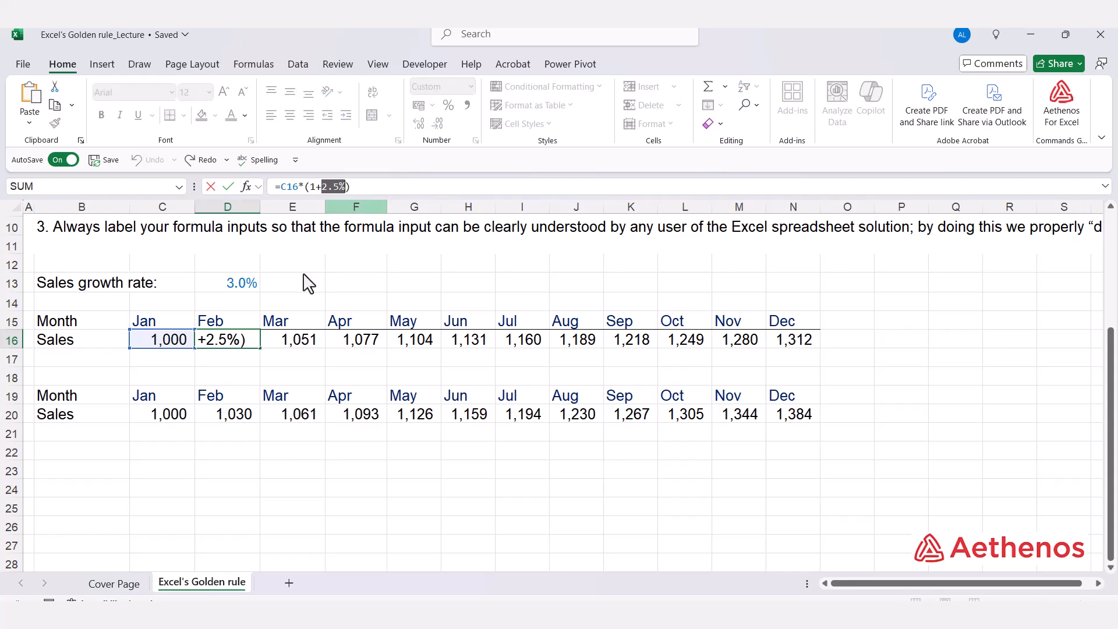
key("Escape")
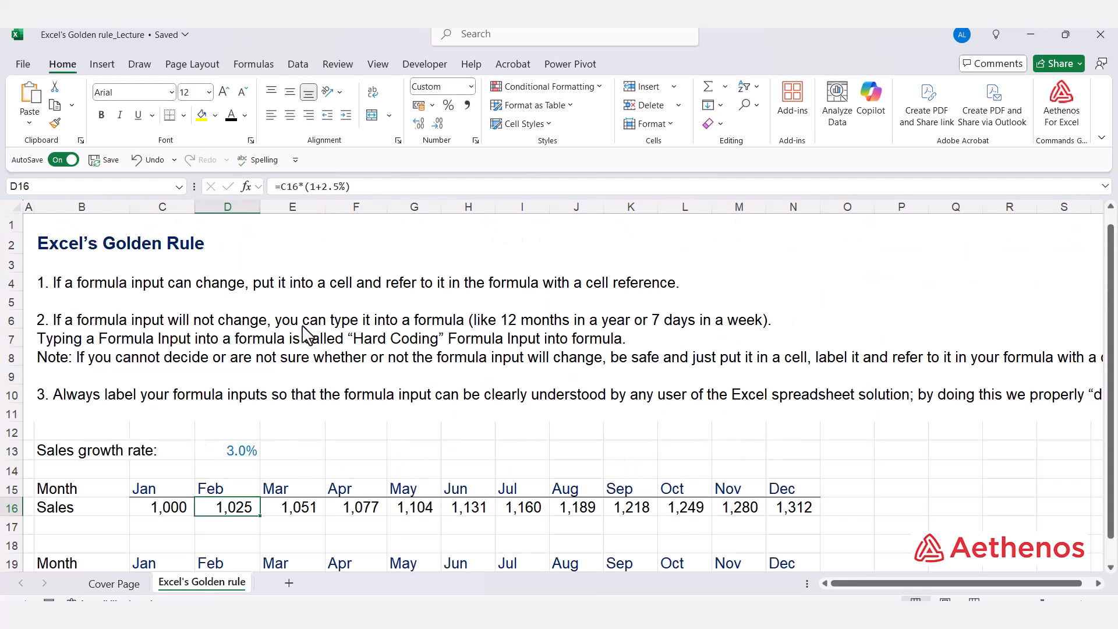
- Review the rule text on hard-coding unchanging inputs such as 12 months in a year and 7 days in a week
scroll(300, 331, "up", 3)
left_click(506, 326)
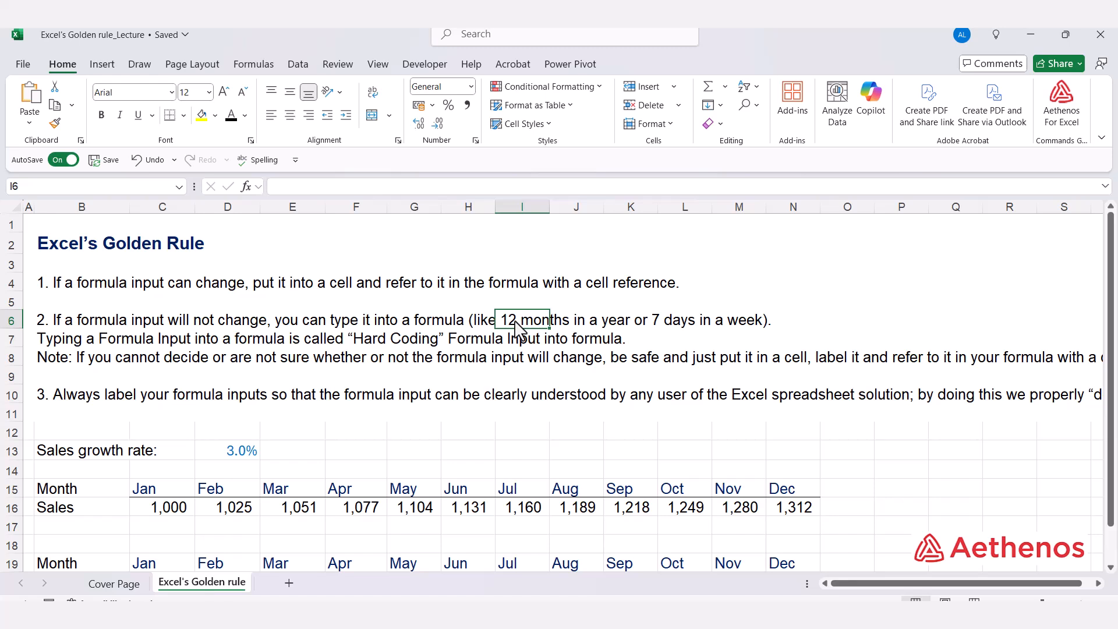
left_click(674, 329)
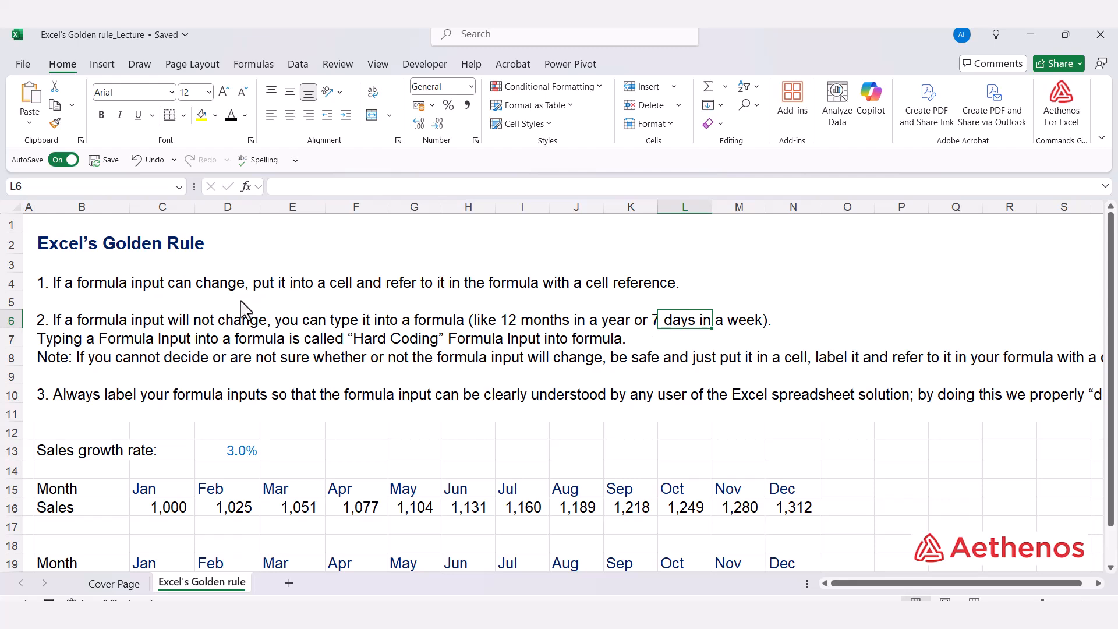
- Inspect the growth rate cell and the February formula in the second Sales row that references $D$13
scroll(259, 326, "down", 2)
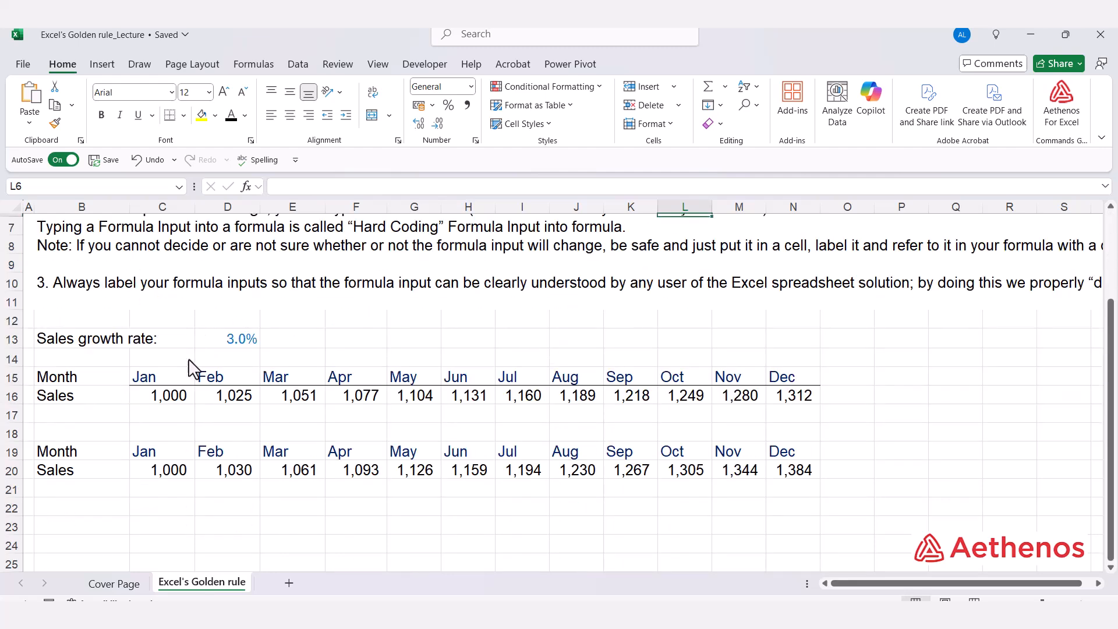
left_click(223, 343)
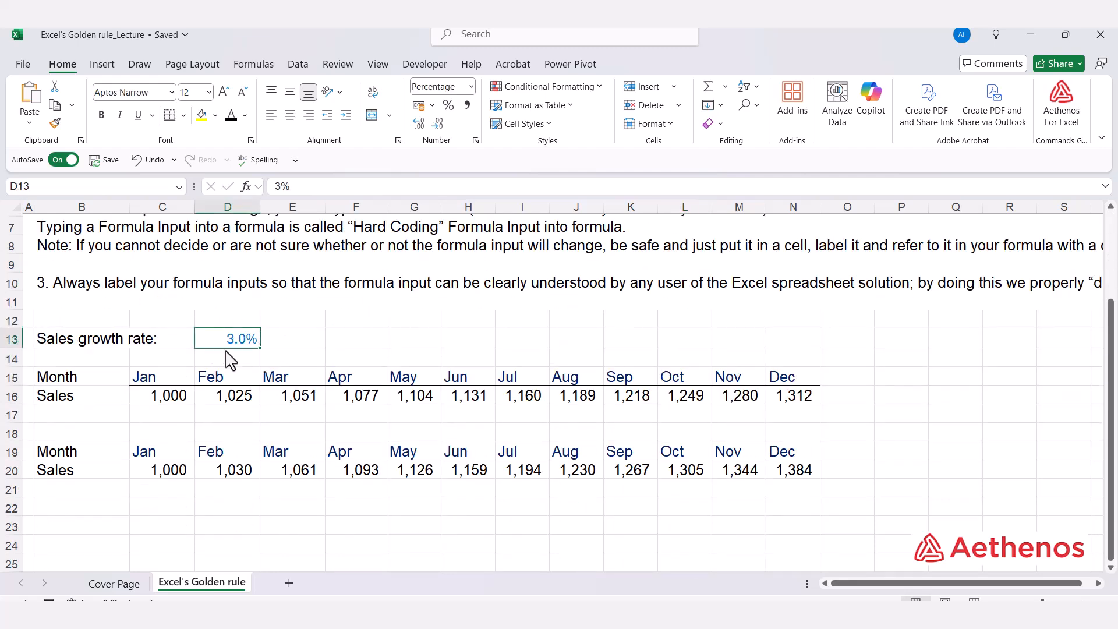
left_click(228, 432)
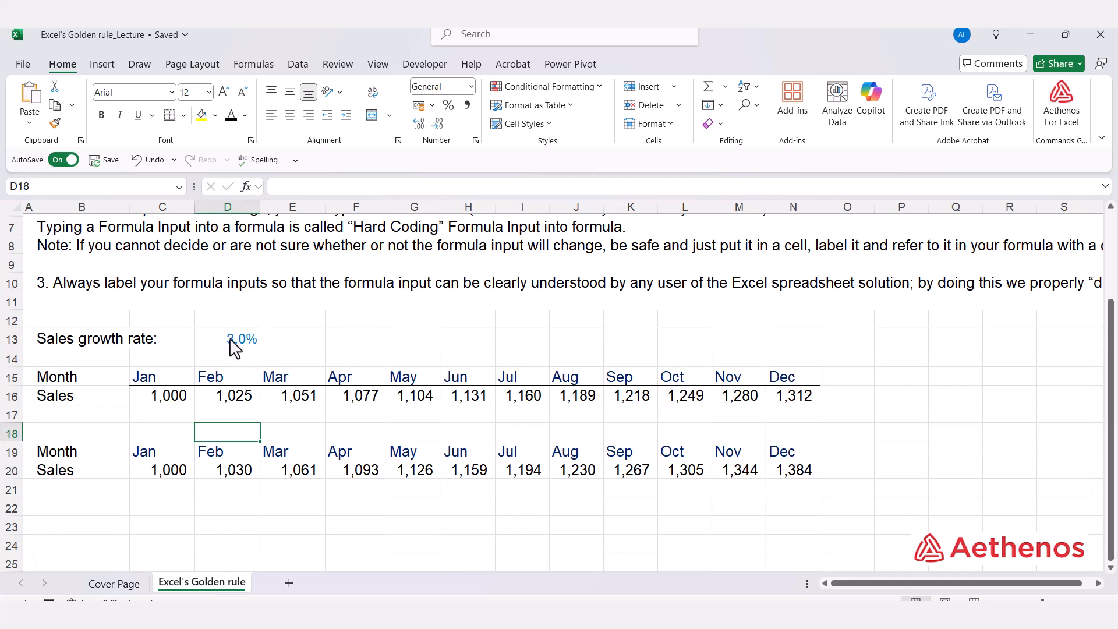
left_click(233, 345)
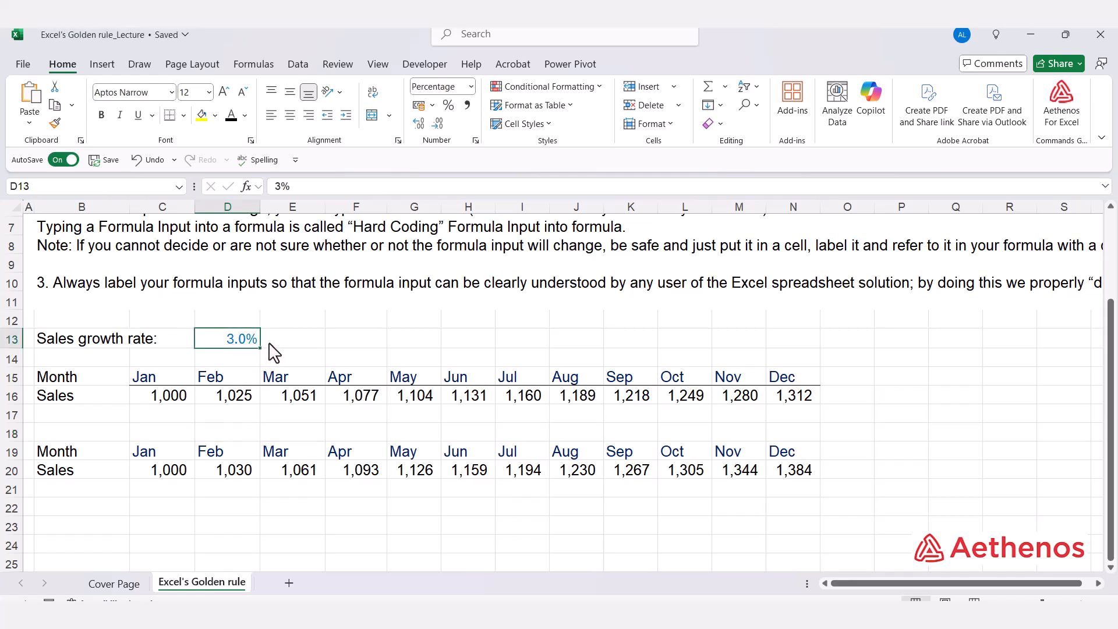
double_click(249, 471)
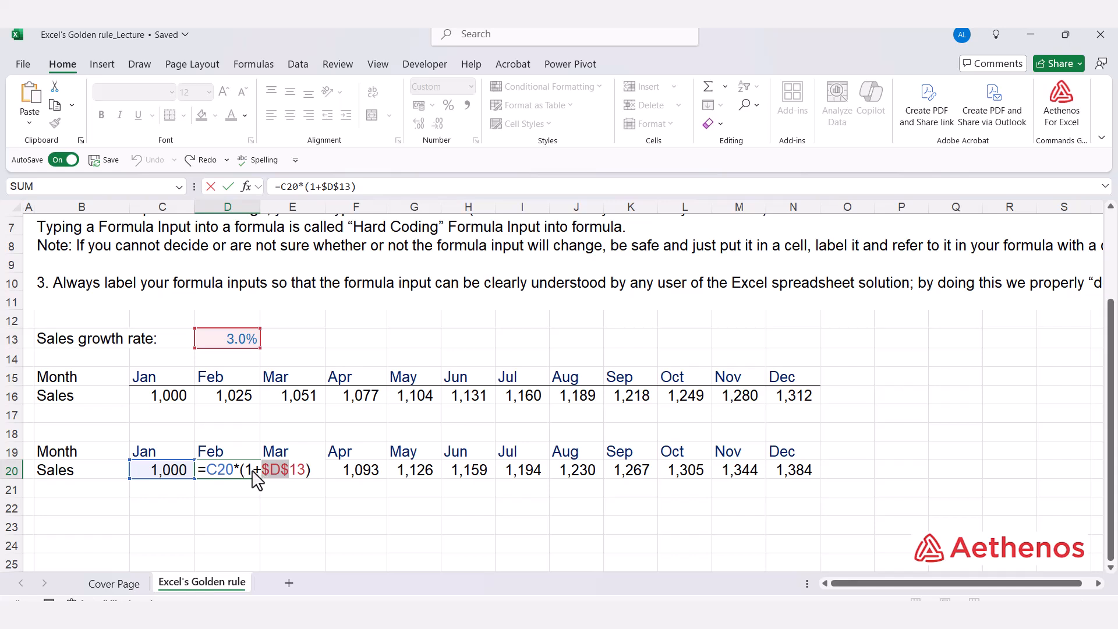
left_click_drag(264, 469, 306, 470)
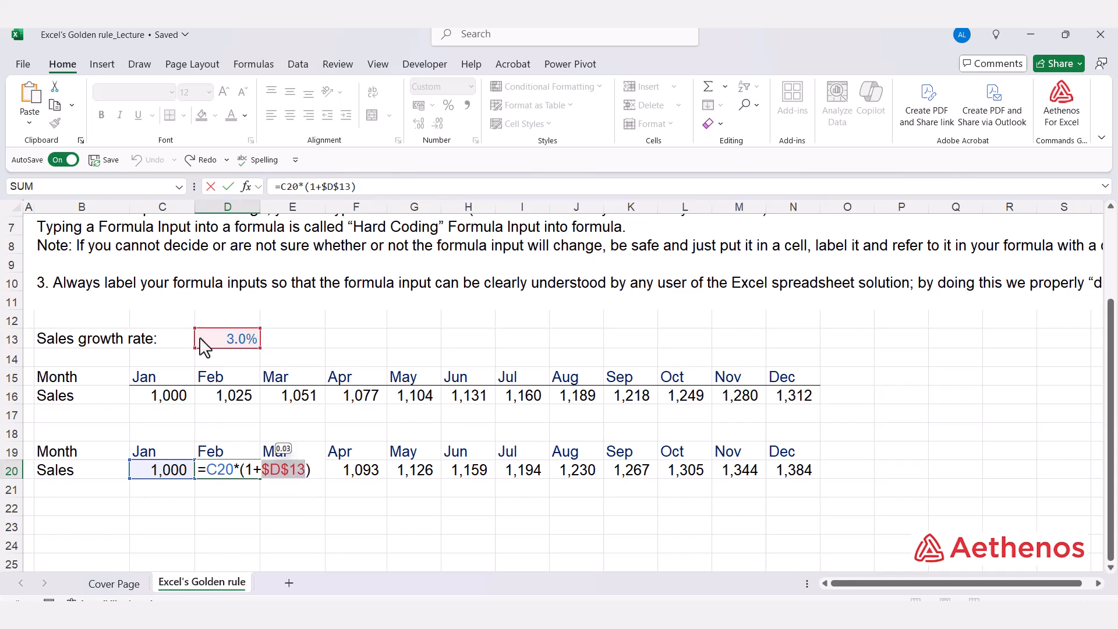
key("Escape")
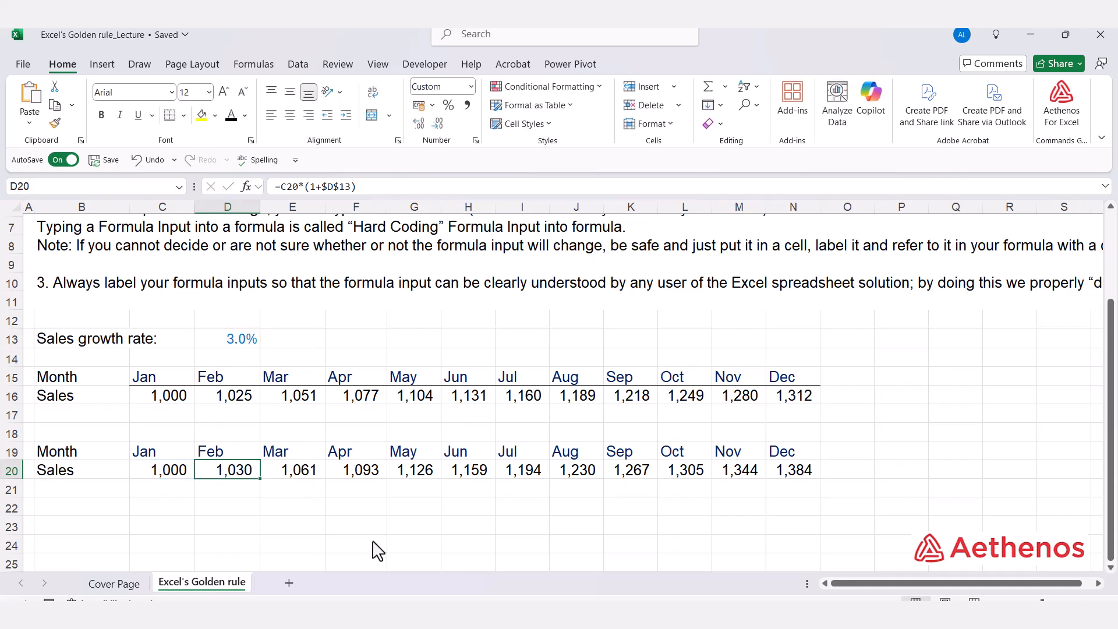